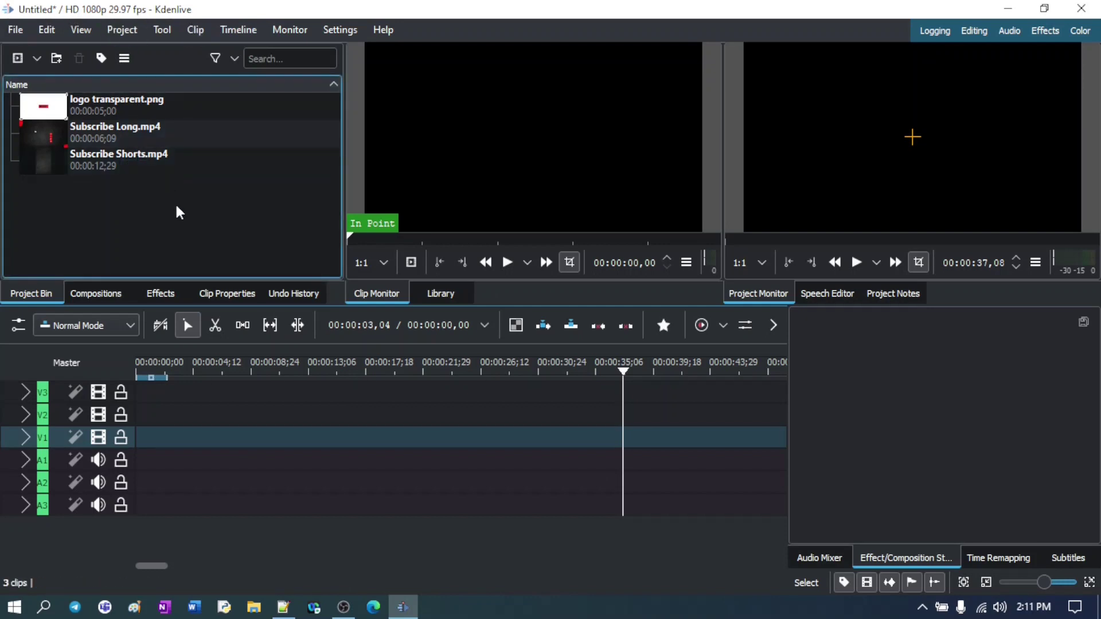
# - Preview the logo image and the two Subscribe clips from the project bin in the clip monitor
pyautogui.press('Down')
pyautogui.click(200, 135)
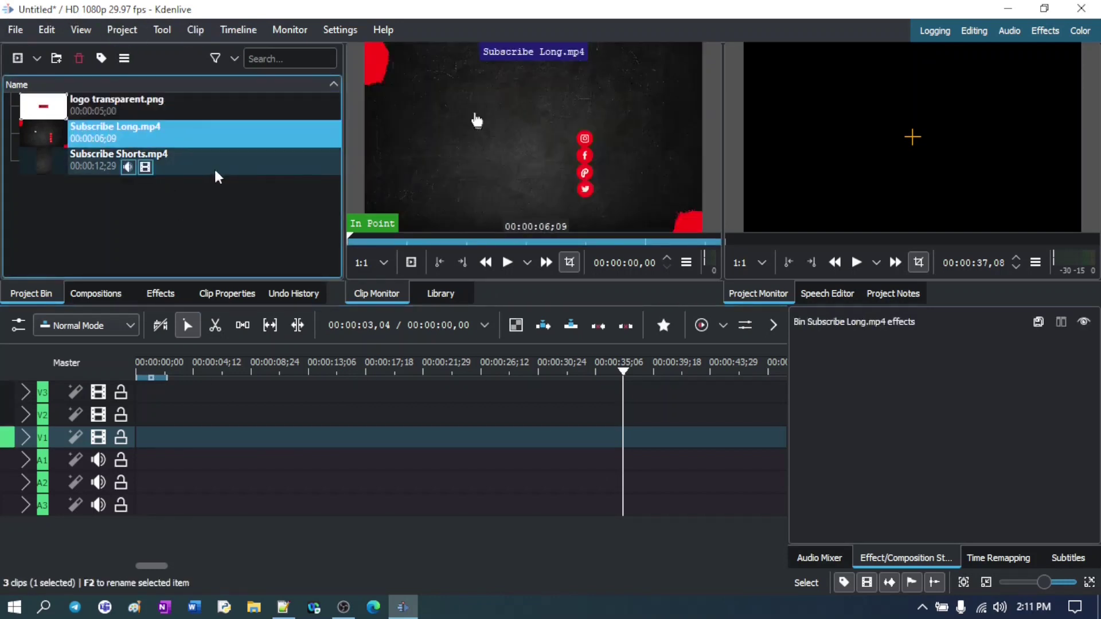
pyautogui.click(215, 168)
pyautogui.click(218, 231)
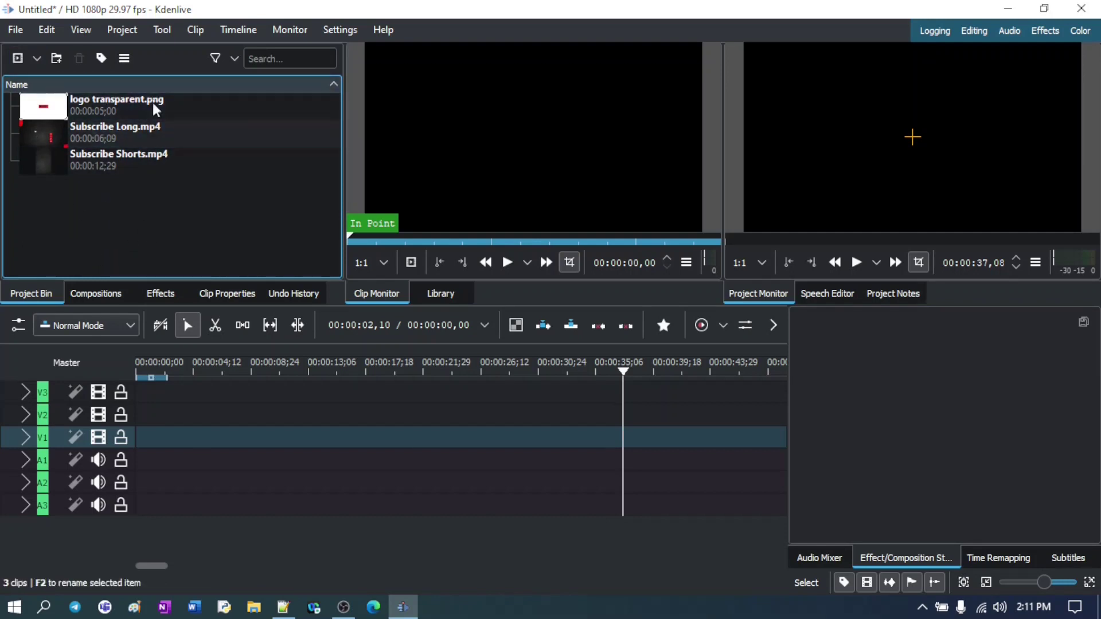
pyautogui.click(207, 111)
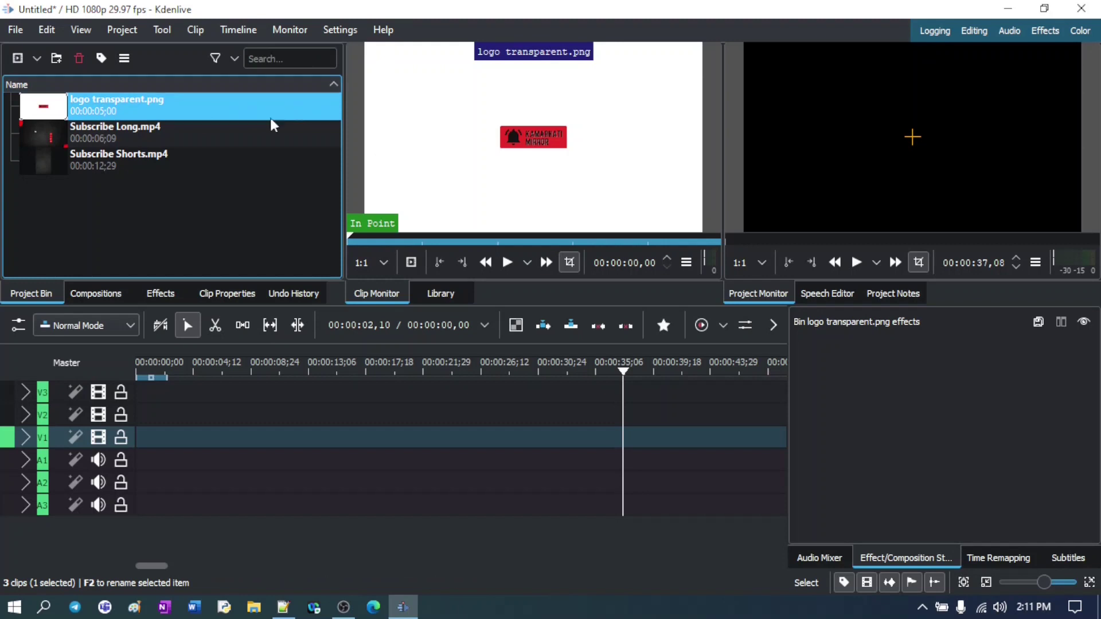
pyautogui.click(225, 139)
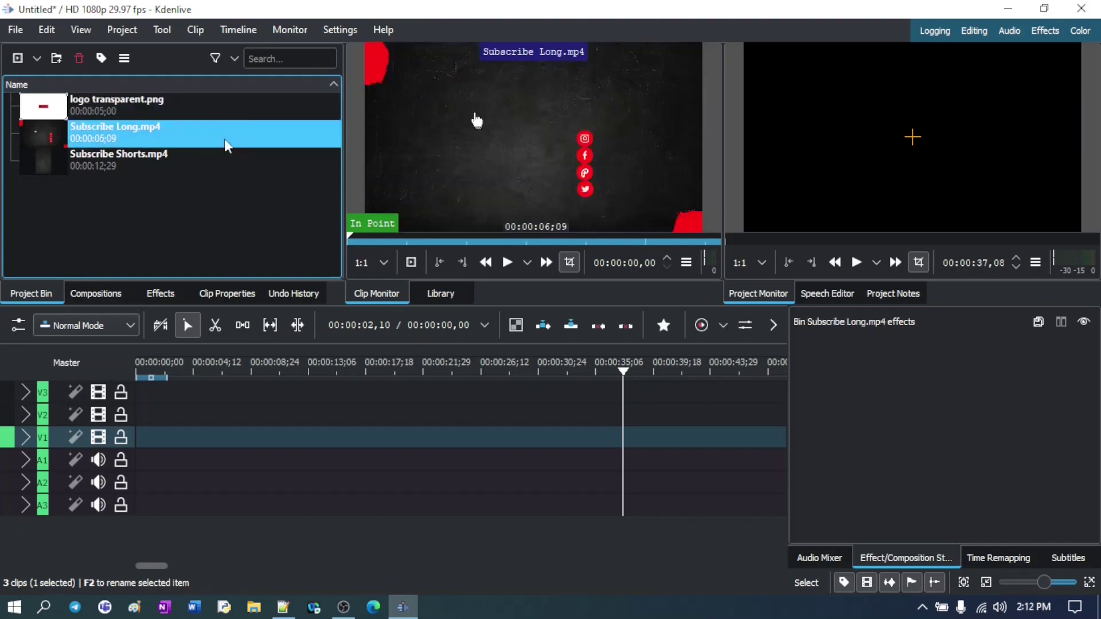
pyautogui.click(228, 107)
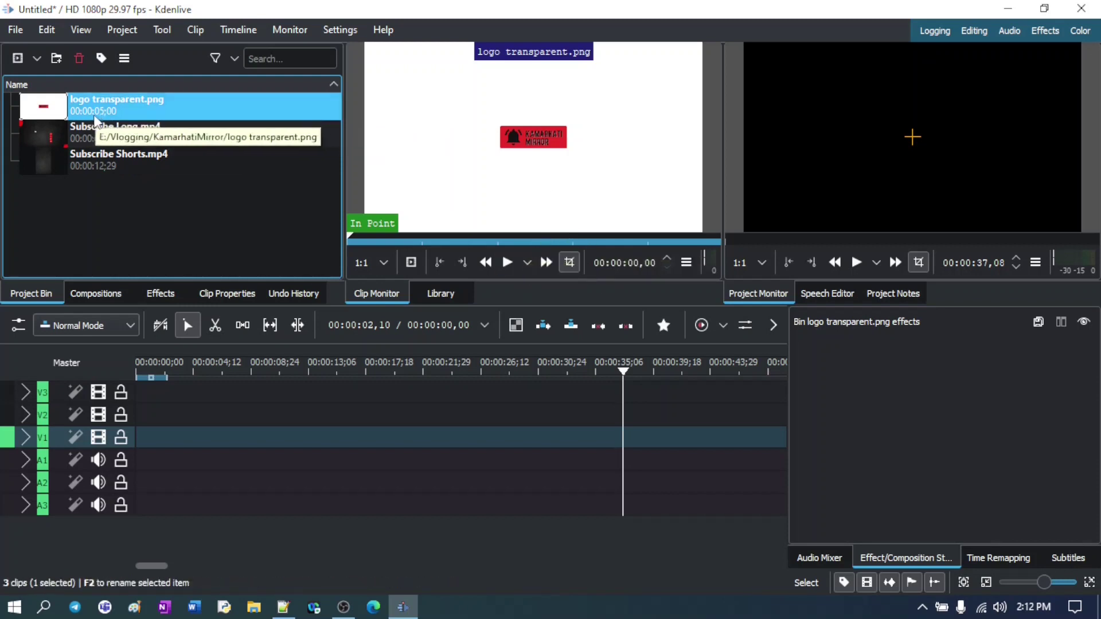
# - Play Subscribe Long.mp4 and Subscribe Shorts.mp4 in the clip monitor
pyautogui.click(213, 137)
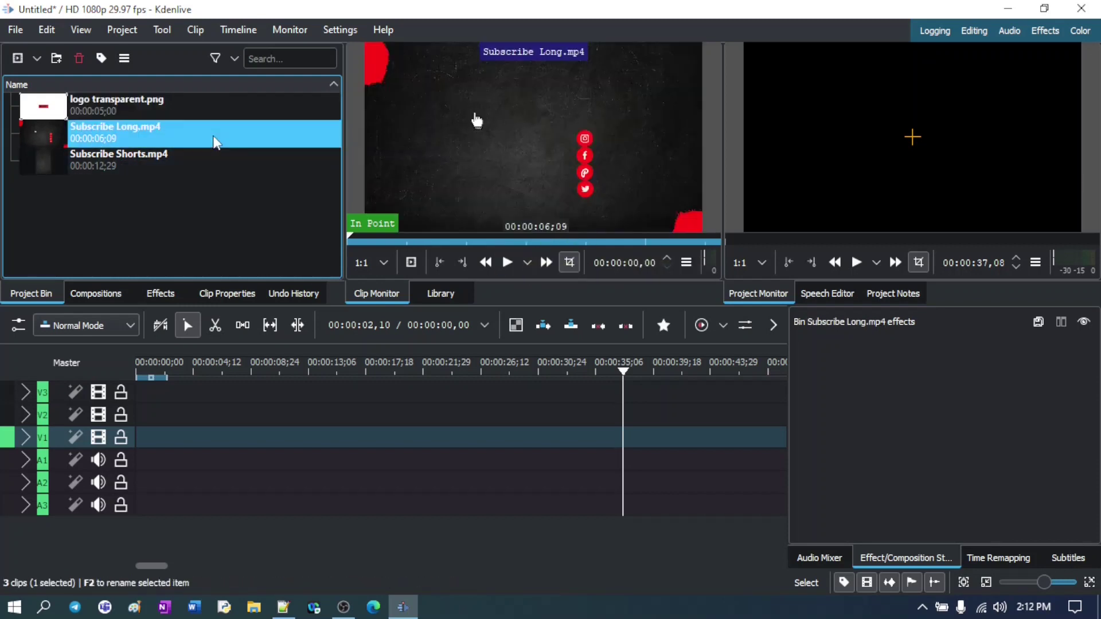
pyautogui.click(508, 263)
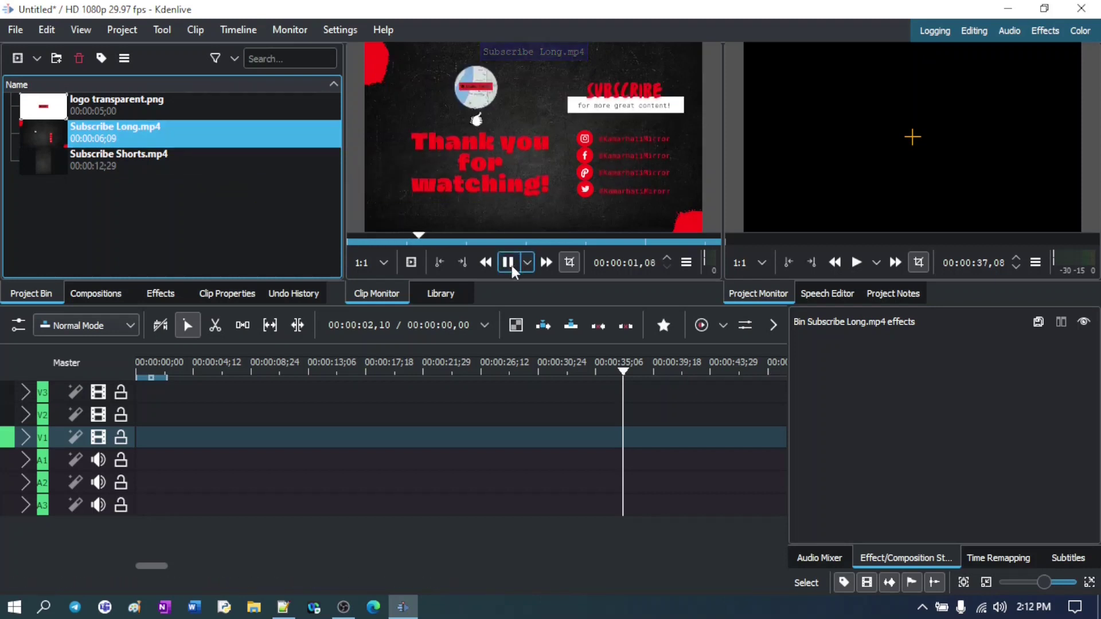
pyautogui.press('Down')
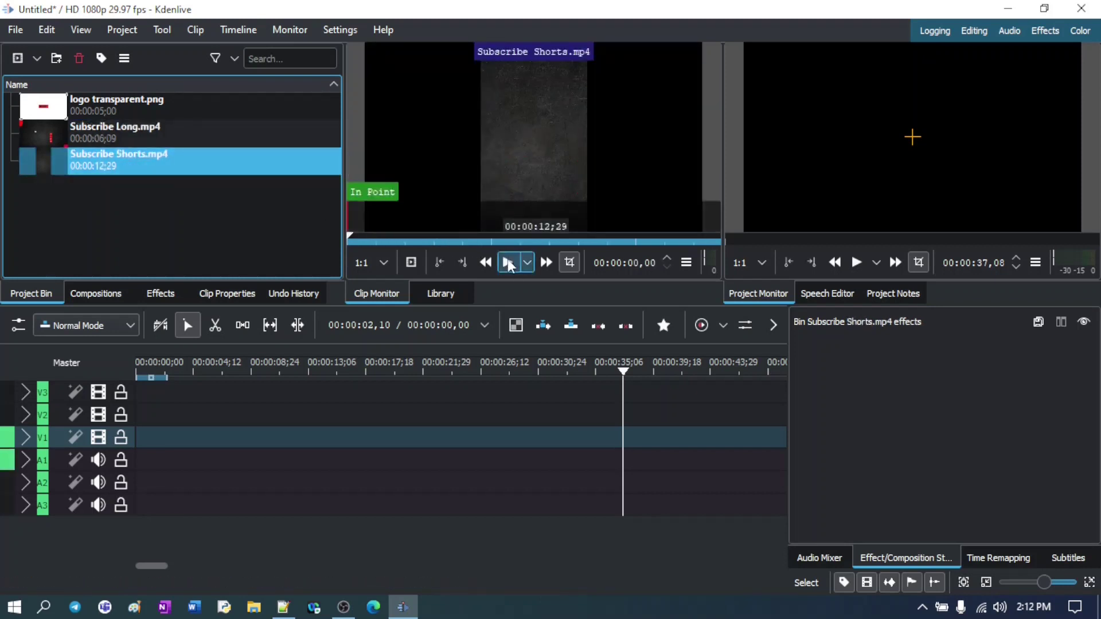
pyautogui.click(508, 262)
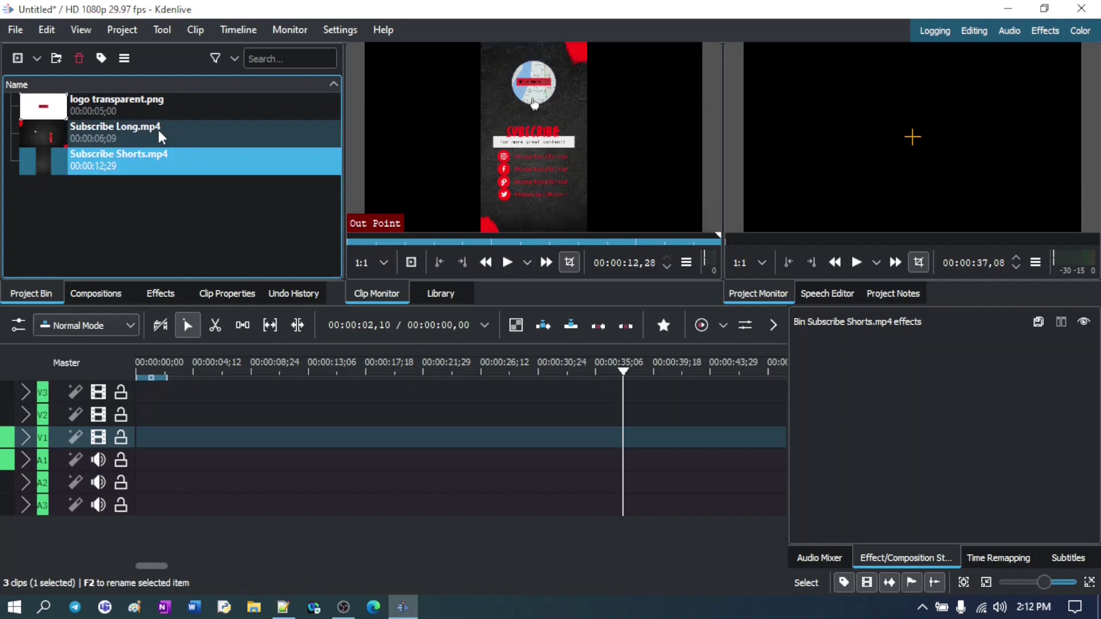
# - Place Subscribe Long.mp4 at the start of track V3 and play the timeline from the beginning
pyautogui.moveTo(163, 130); pyautogui.dragTo(107, 383)
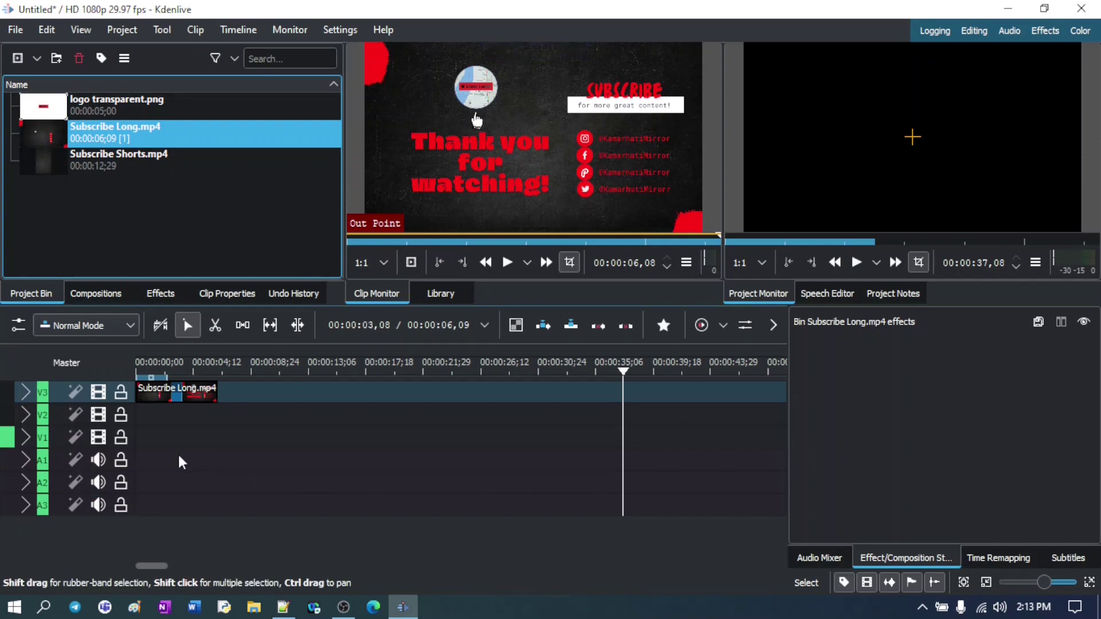
pyautogui.moveTo(154, 367); pyautogui.dragTo(133, 374)
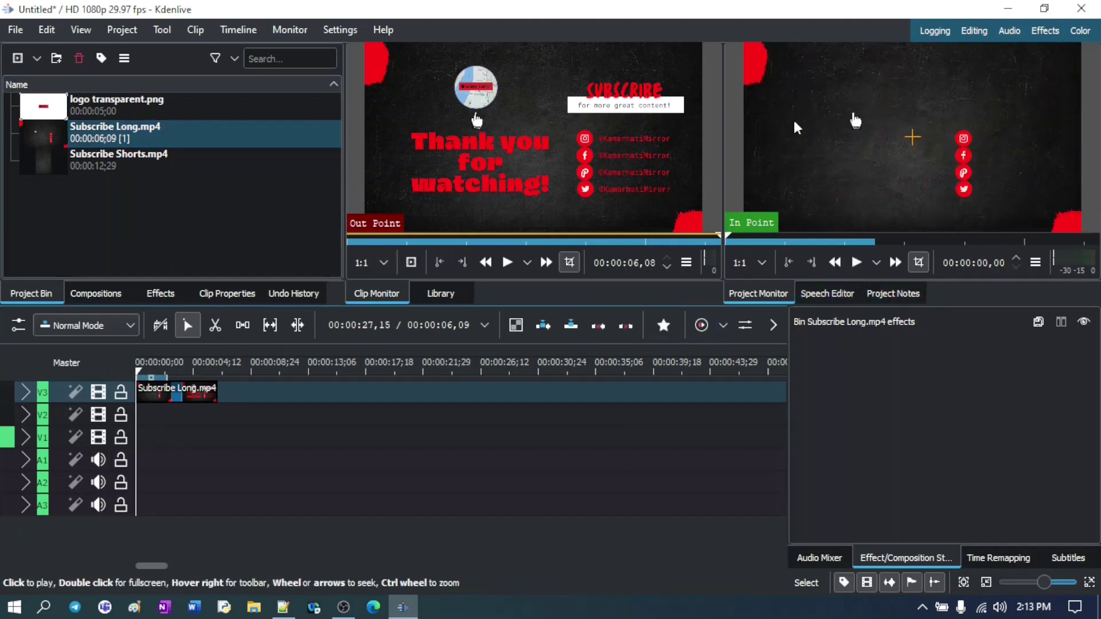
pyautogui.moveTo(1085, 53)
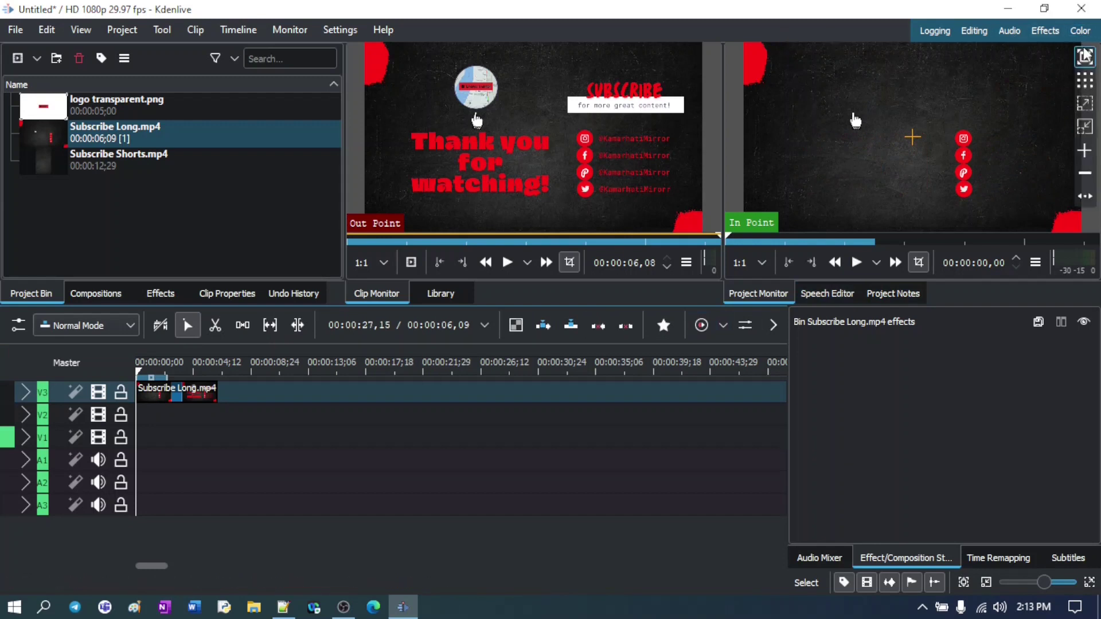
pyautogui.click(856, 262)
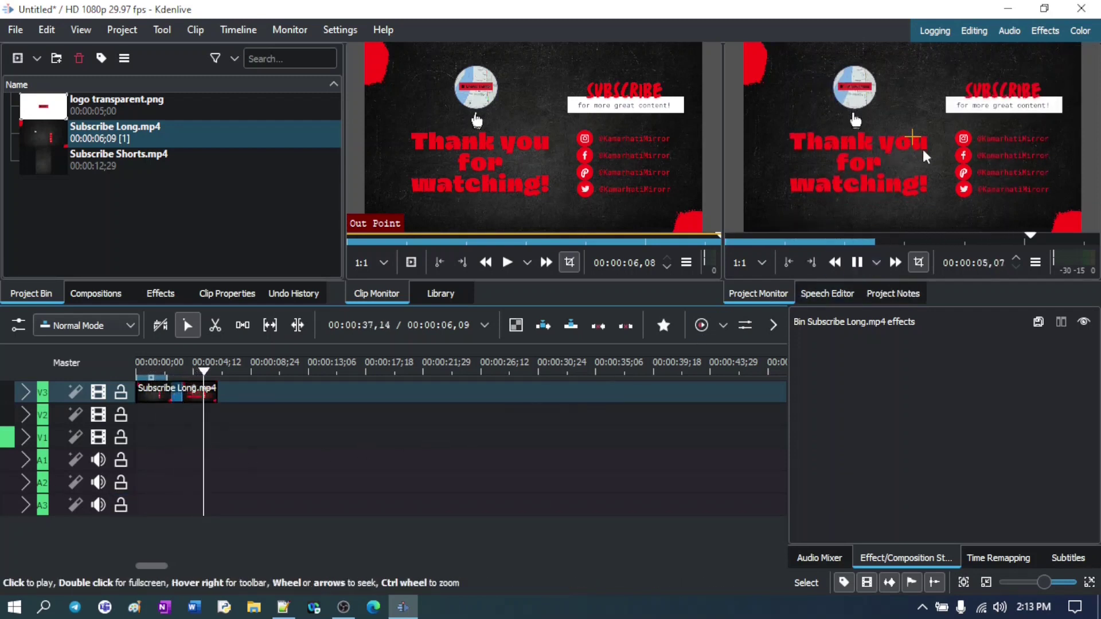
# - Browse the list of available compositions and the video effect categories
pyautogui.click(98, 295)
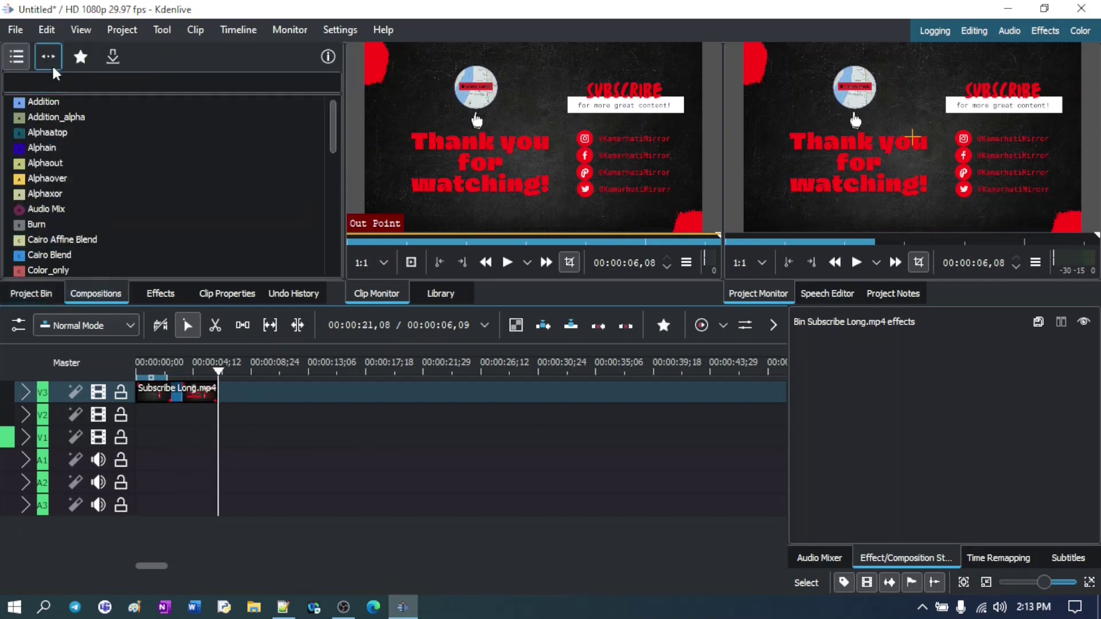
pyautogui.scroll(-10, 94, 244)
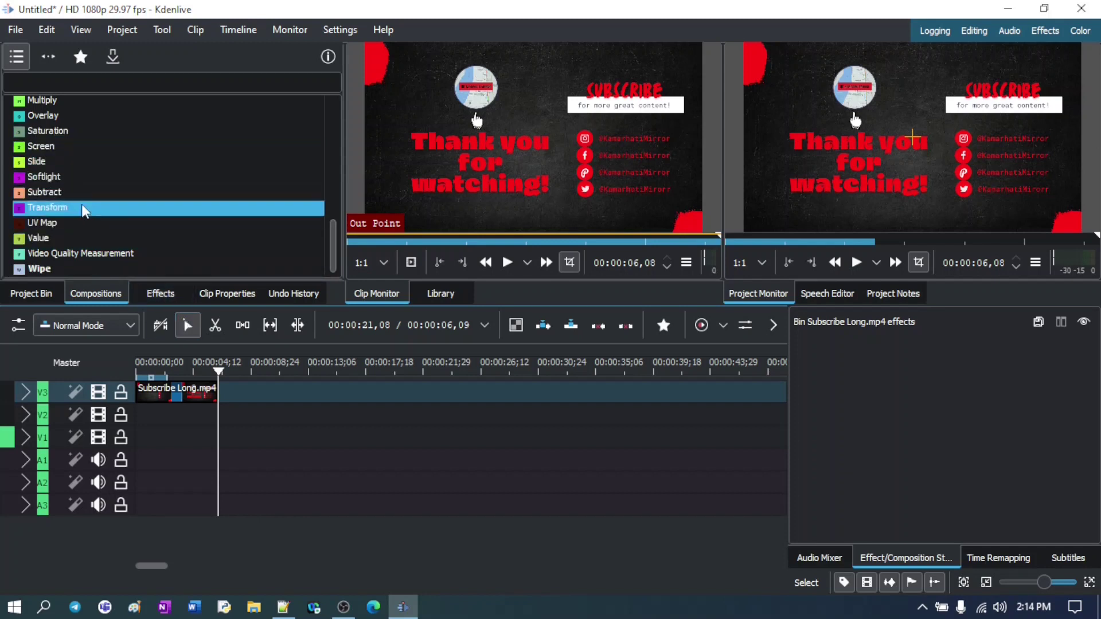
pyautogui.scroll(4, 83, 211)
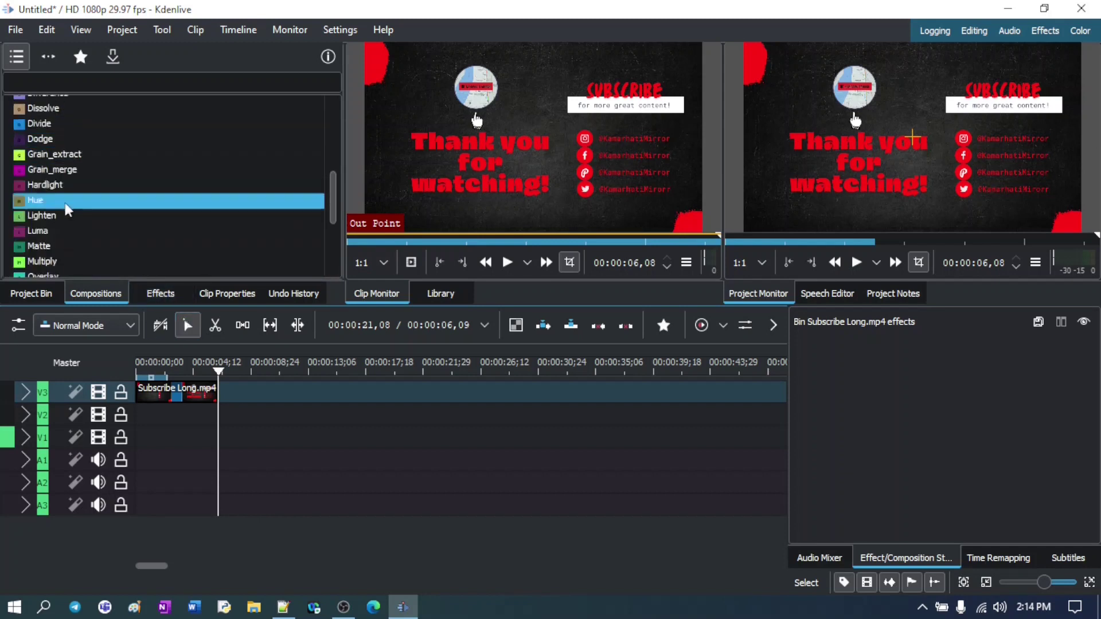
pyautogui.click(169, 297)
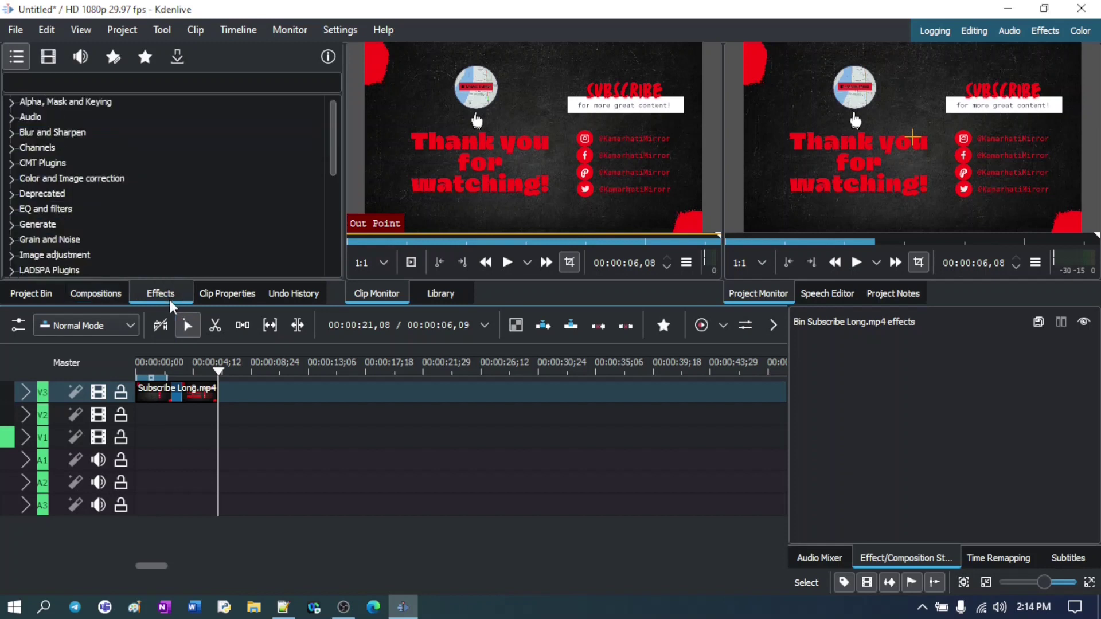
pyautogui.click(49, 58)
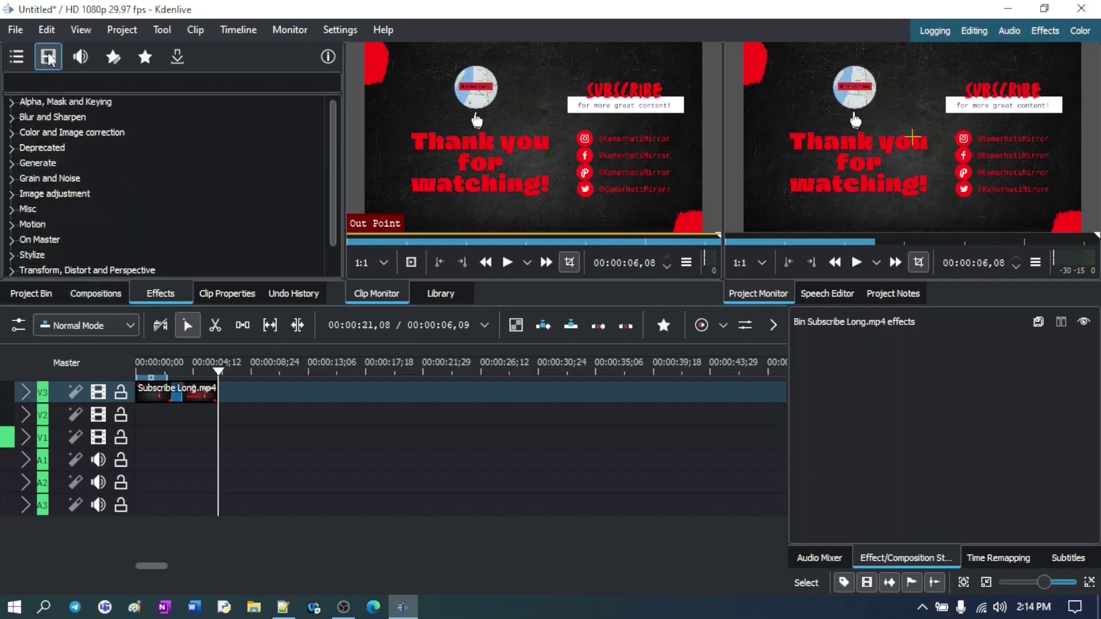
# - Search the audio effects for "noi"
pyautogui.click(81, 57)
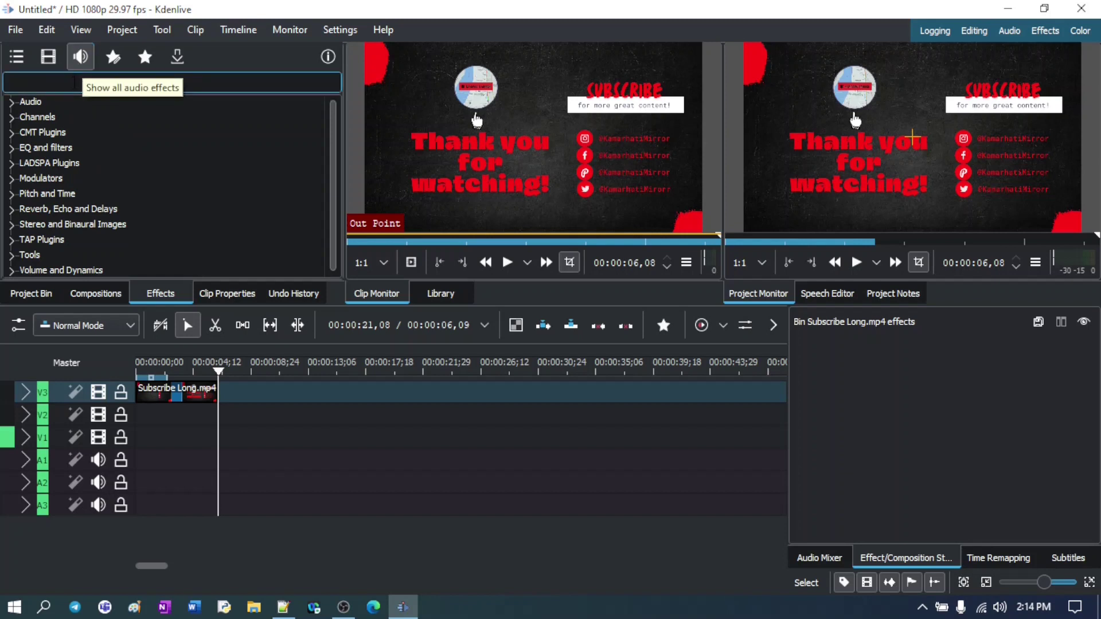
pyautogui.click(91, 83)
pyautogui.write('noi')
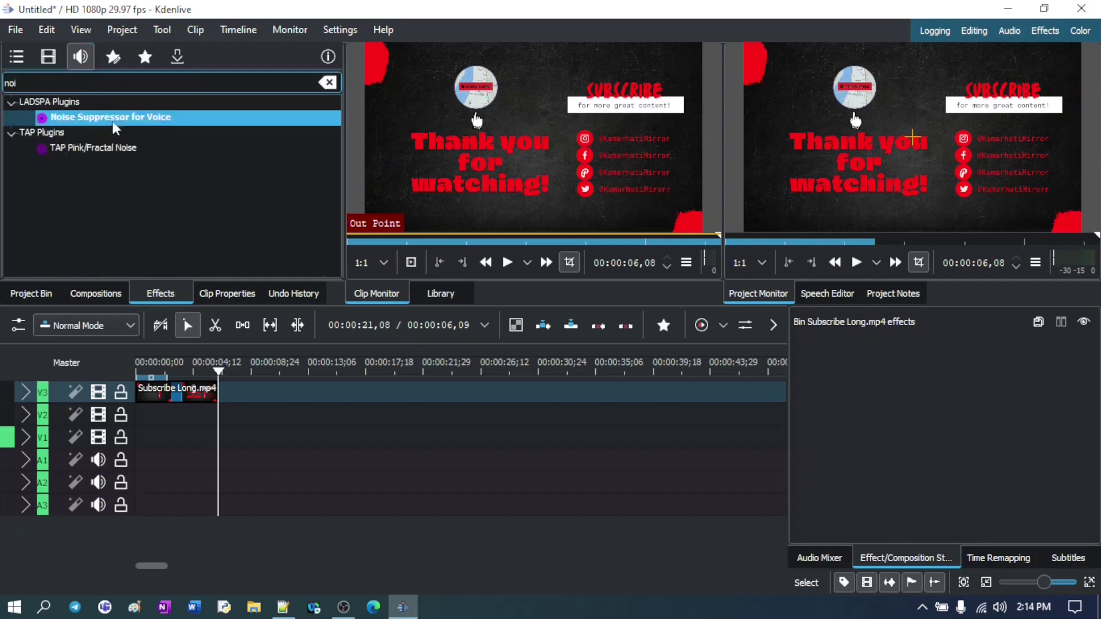
# - Search the video effects for "tran" and for "crop"
pyautogui.click(47, 60)
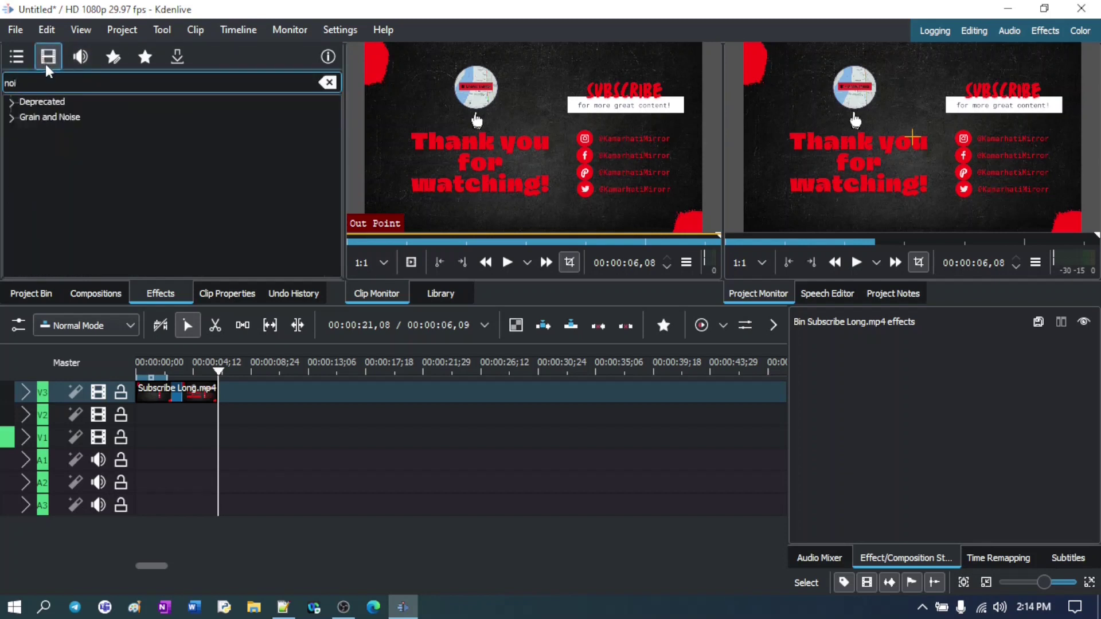
pyautogui.press('BackSpace')
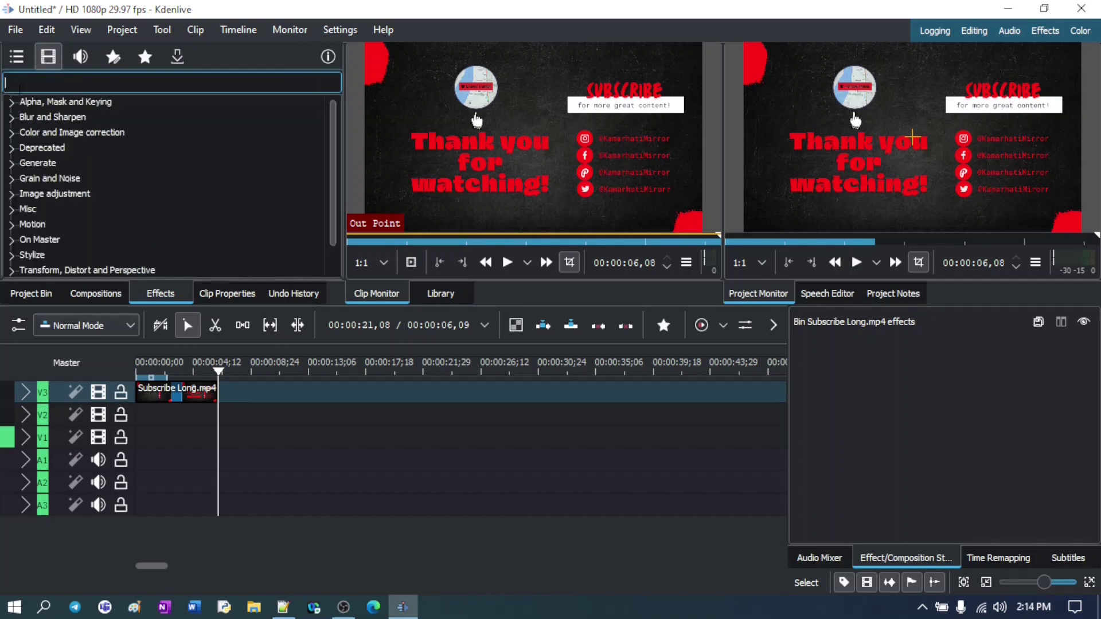
pyautogui.write('tran')
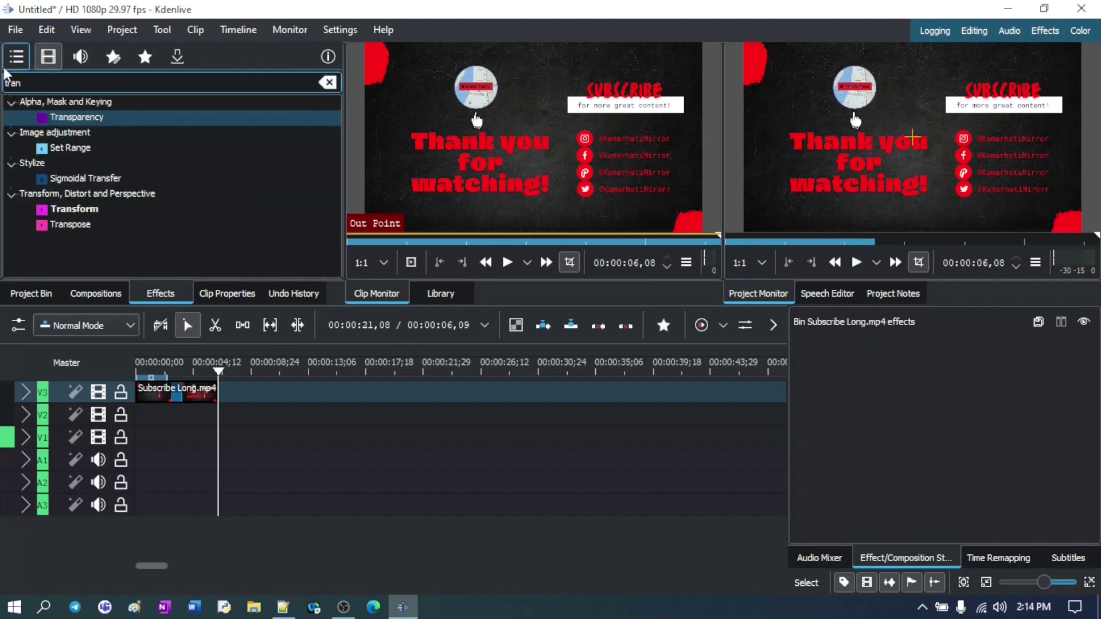
pyautogui.write('crop')
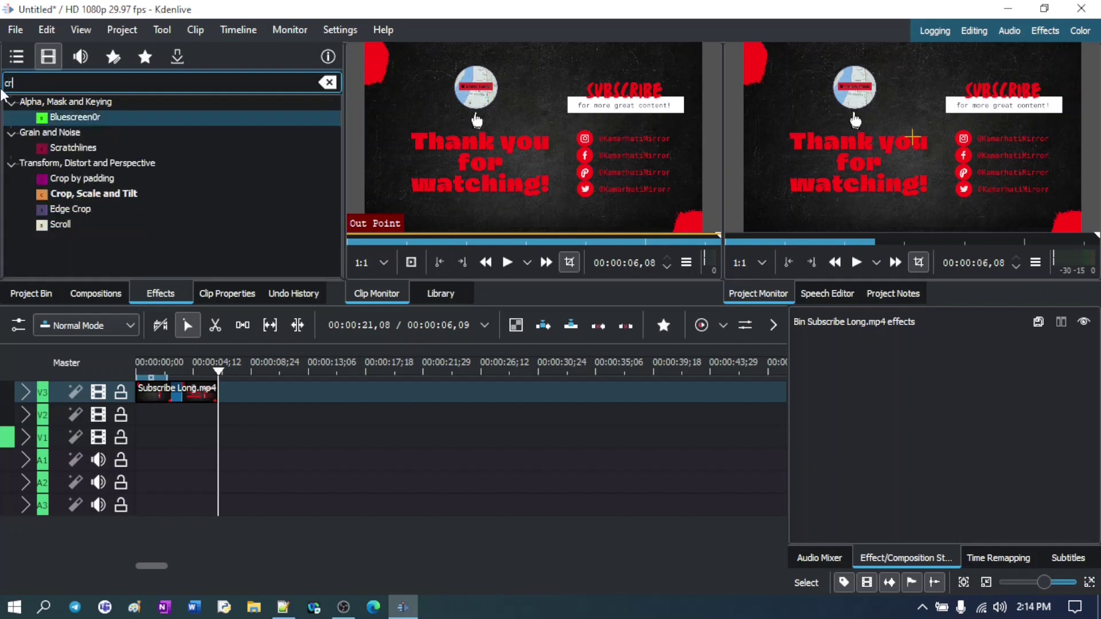
pyautogui.click(65, 122)
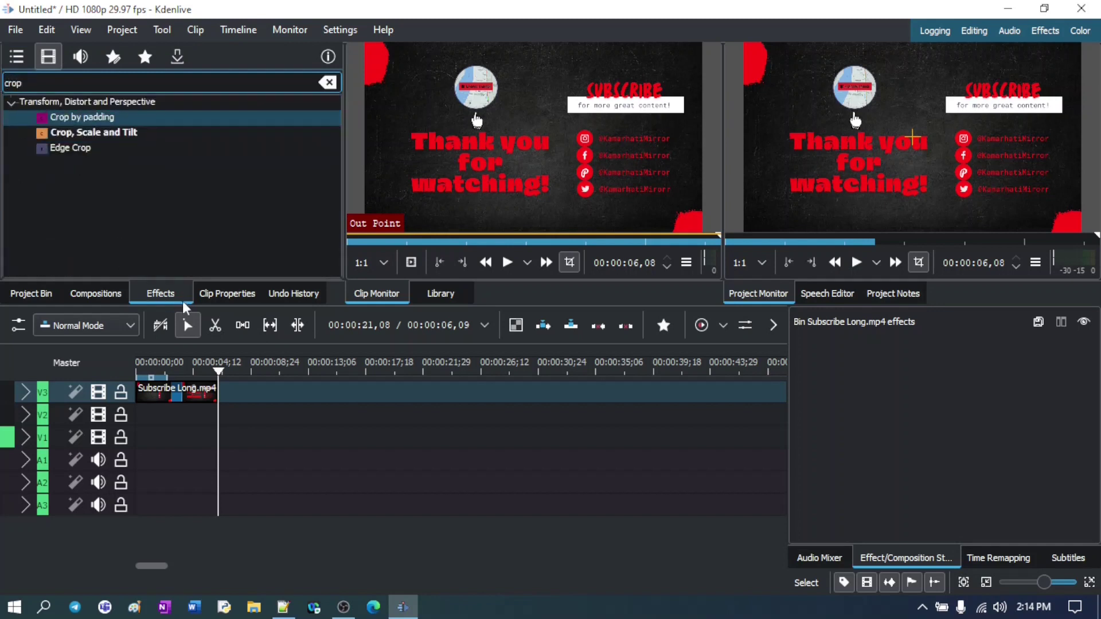
# - Clear the effect search and examine the full, video-only and audio-only effect categories
pyautogui.click(335, 84)
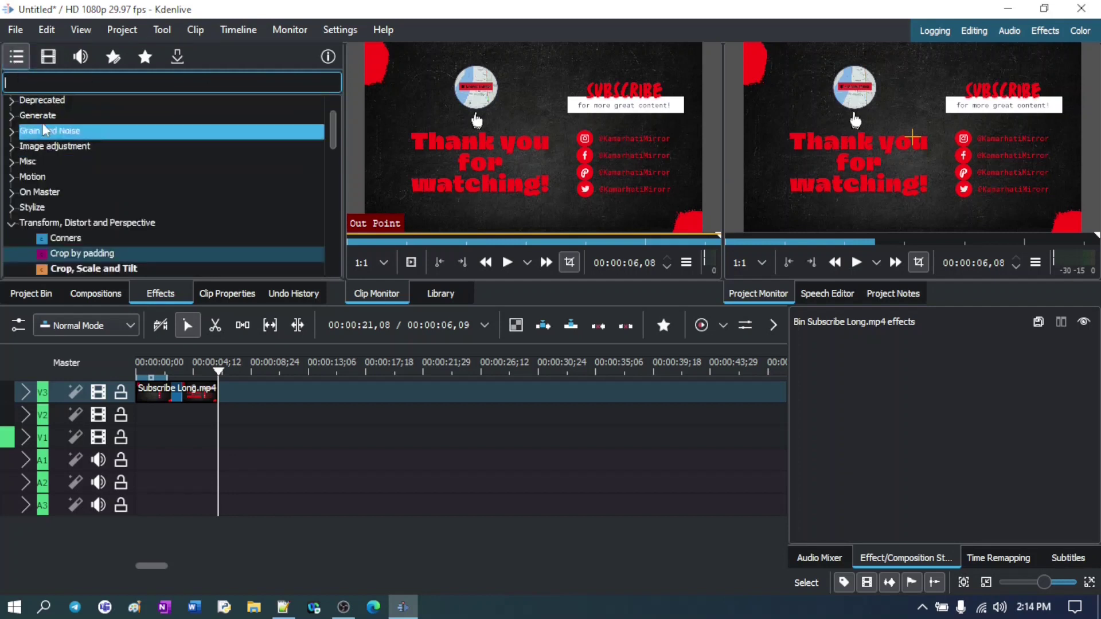
pyautogui.scroll(-5, 79, 224)
pyautogui.scroll(5, 82, 250)
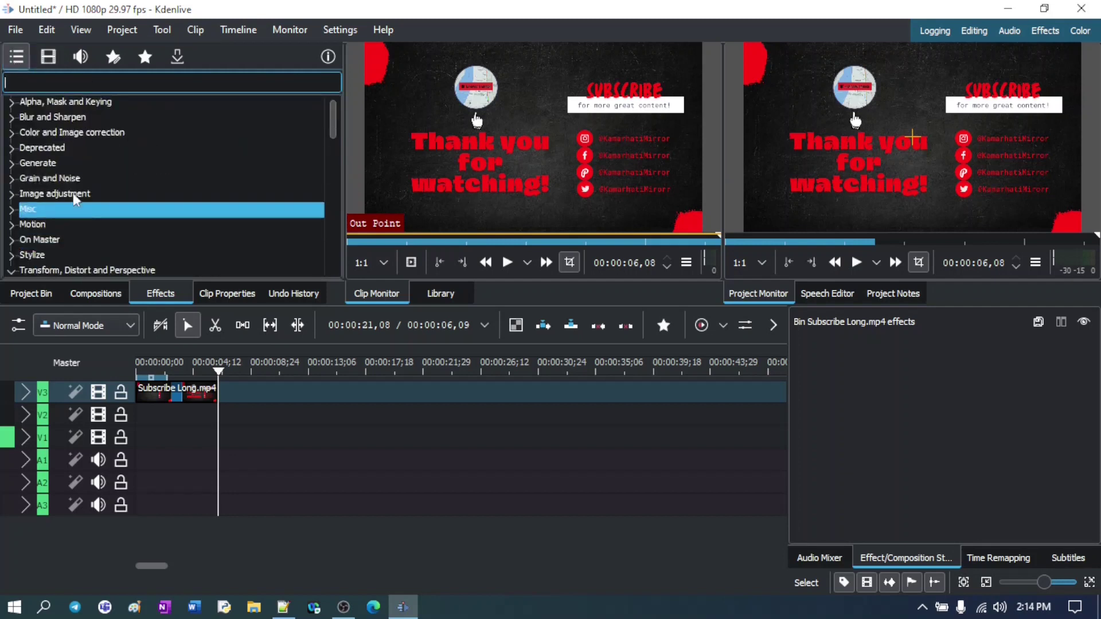
pyautogui.click(50, 61)
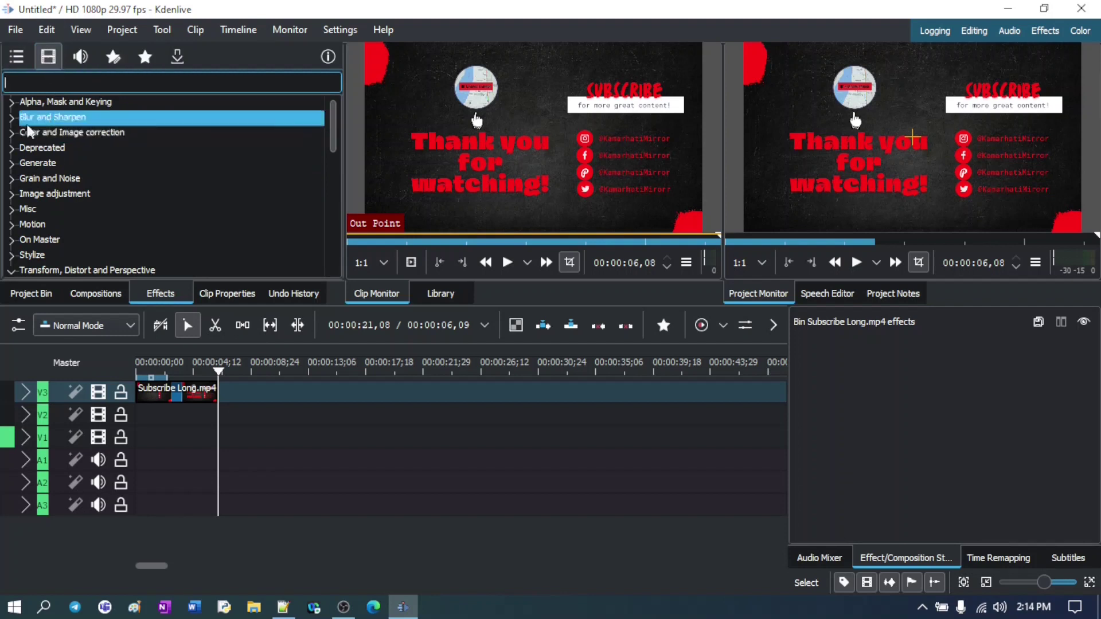
pyautogui.click(83, 58)
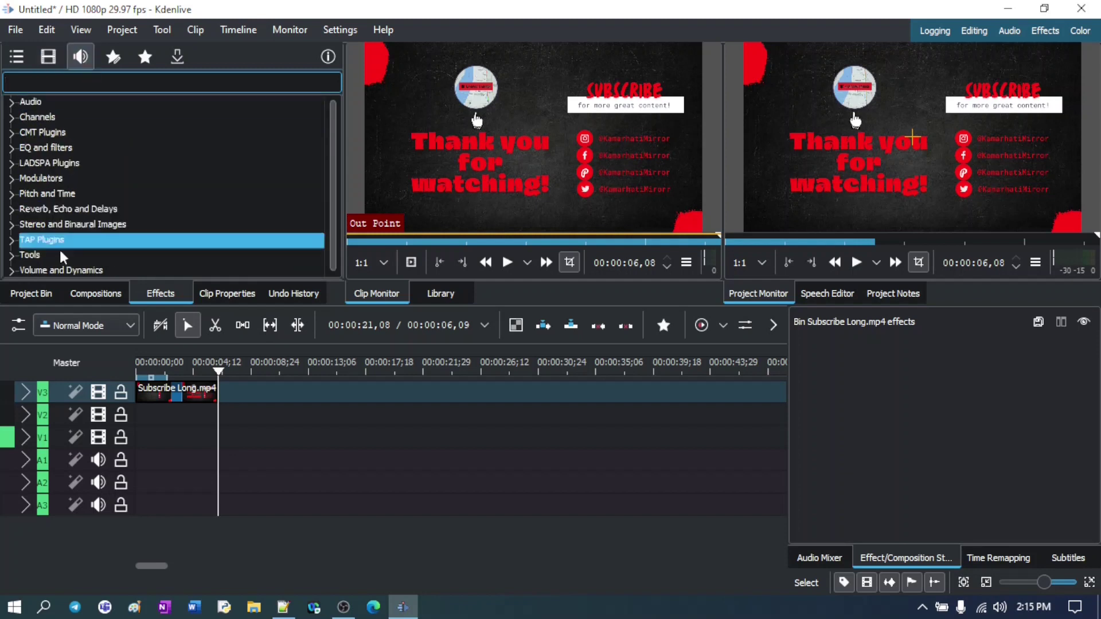
# - Examine the clip properties of Subscribe Long.mp4 and Subscribe Shorts.mp4, returning to the project bin
pyautogui.click(220, 294)
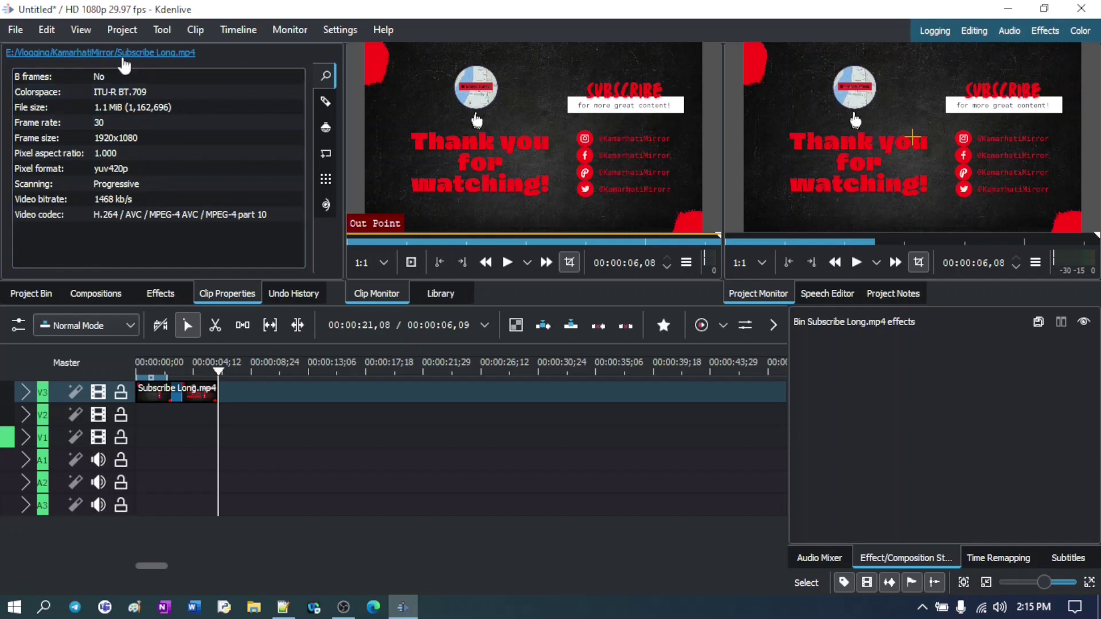
pyautogui.click(34, 294)
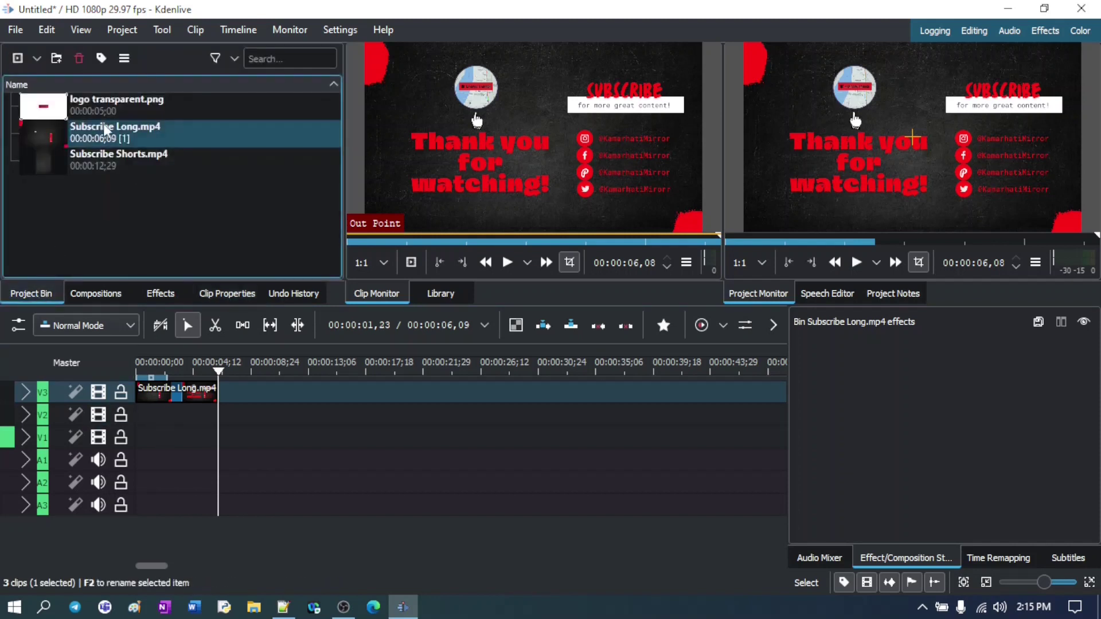
pyautogui.click(127, 167)
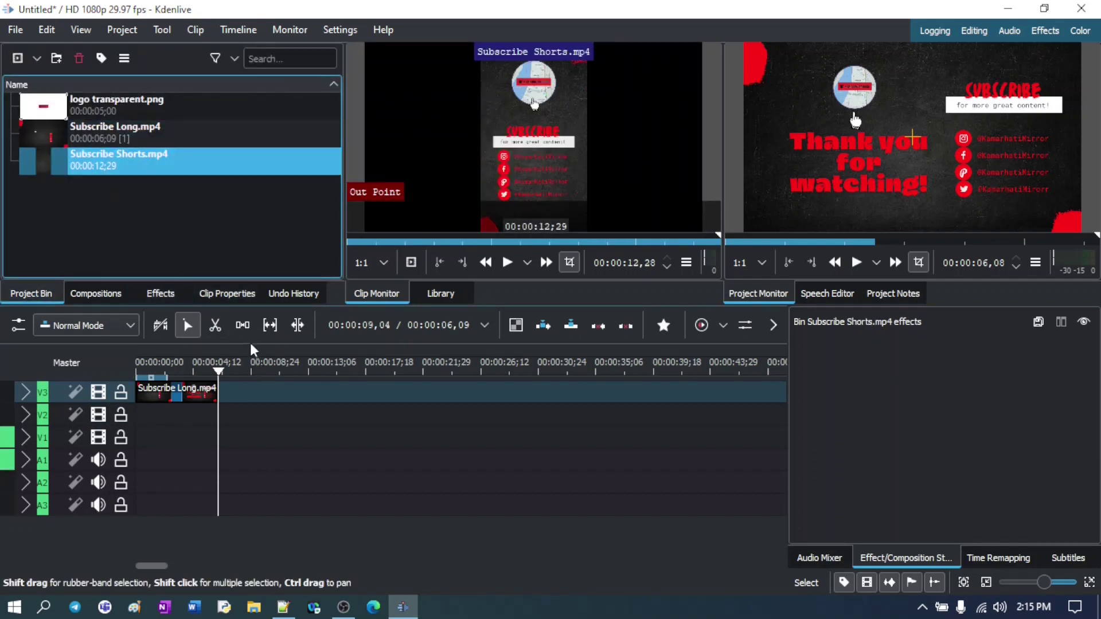
pyautogui.click(223, 297)
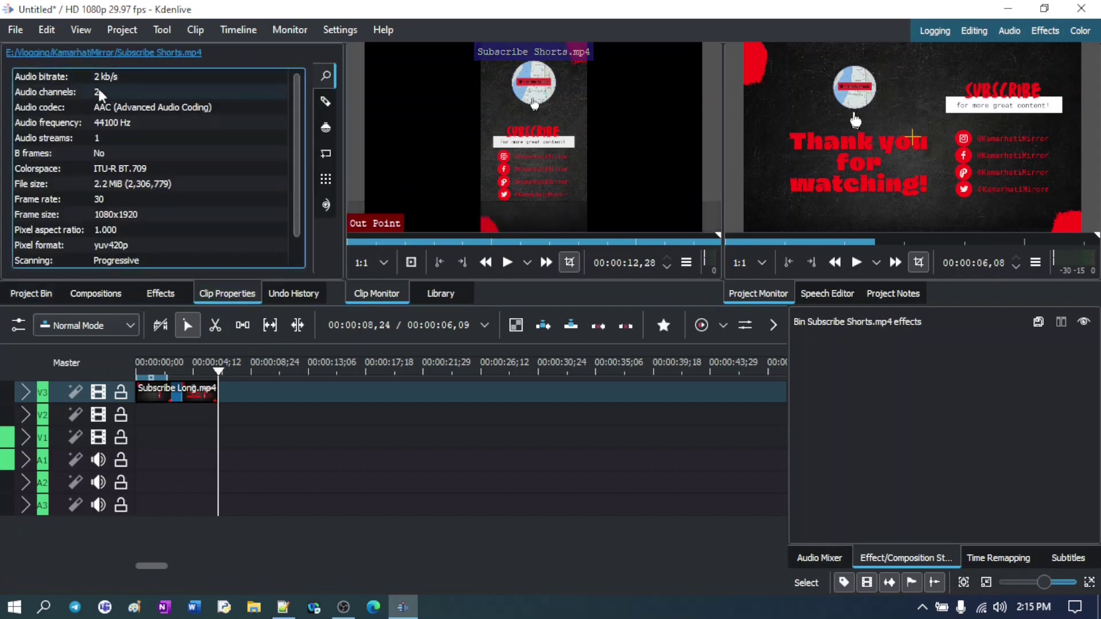
pyautogui.scroll(-1, 81, 200)
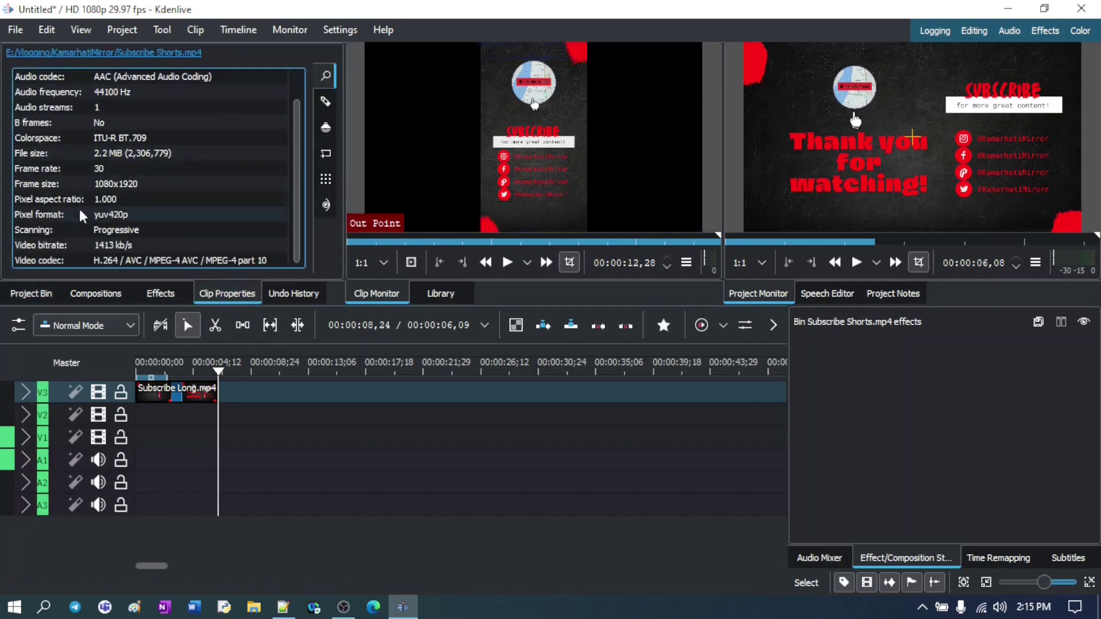
pyautogui.scroll(1, 87, 182)
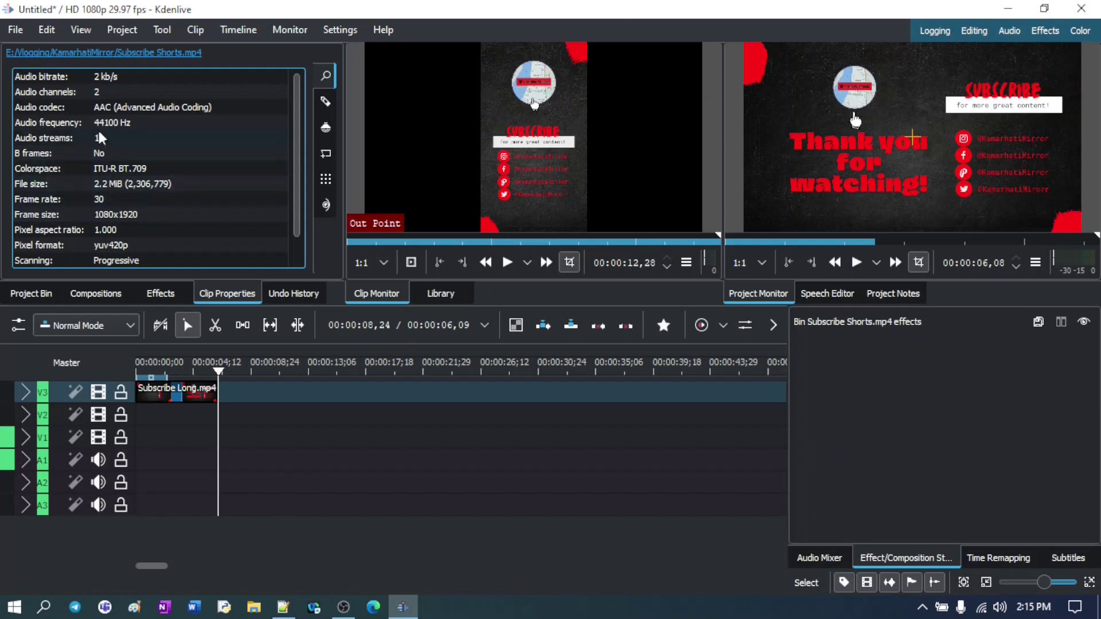
pyautogui.click(40, 293)
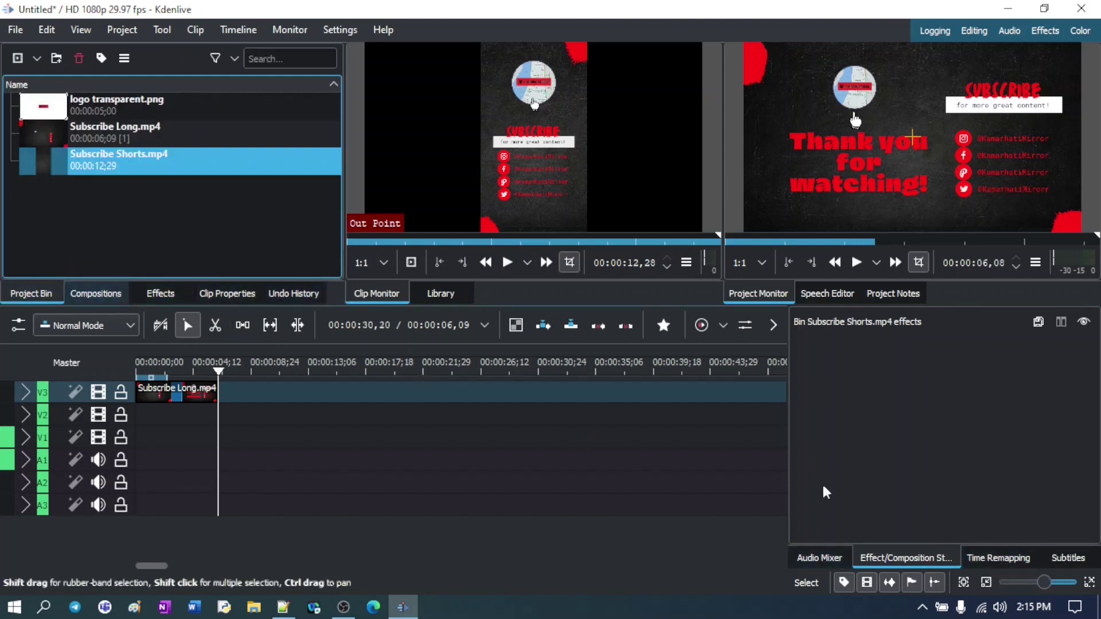
# - Apply the Crop, Scale and Tilt effect to the Subscribe Long.mp4 clip on track V3 and show its parameters
pyautogui.click(177, 395)
pyautogui.rightClick(177, 396)
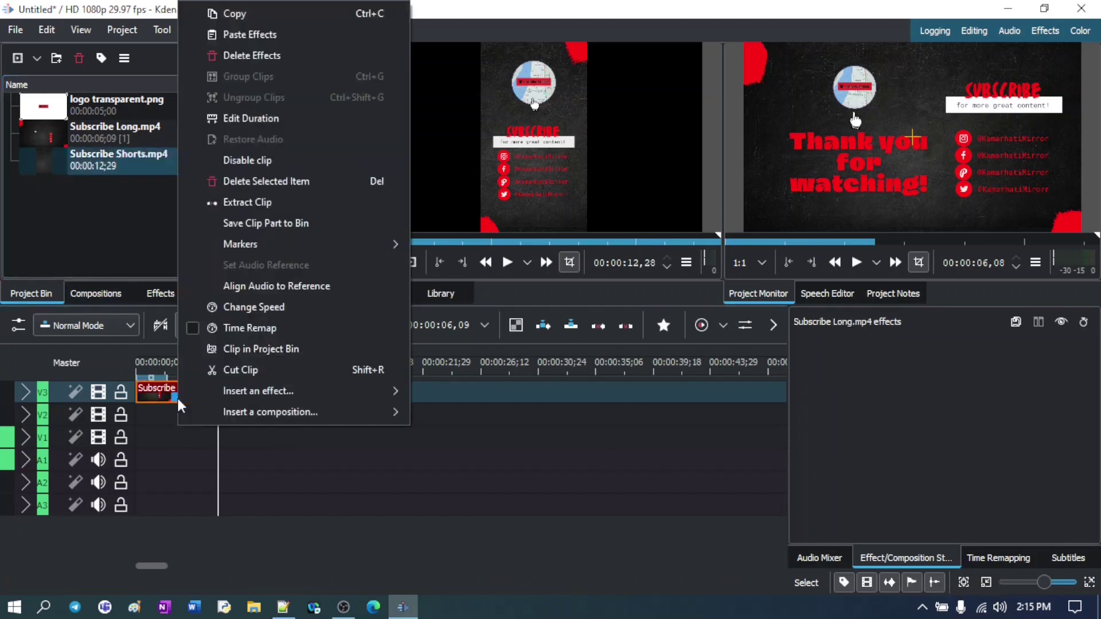
pyautogui.moveTo(264, 390)
pyautogui.click(478, 409)
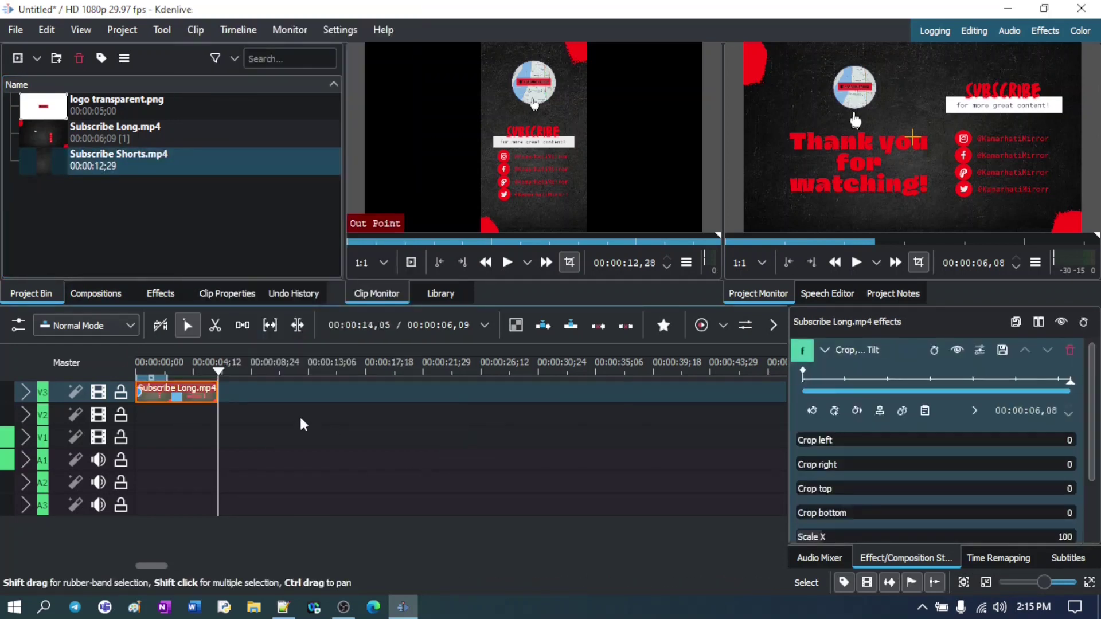
pyautogui.click(825, 357)
pyautogui.click(824, 353)
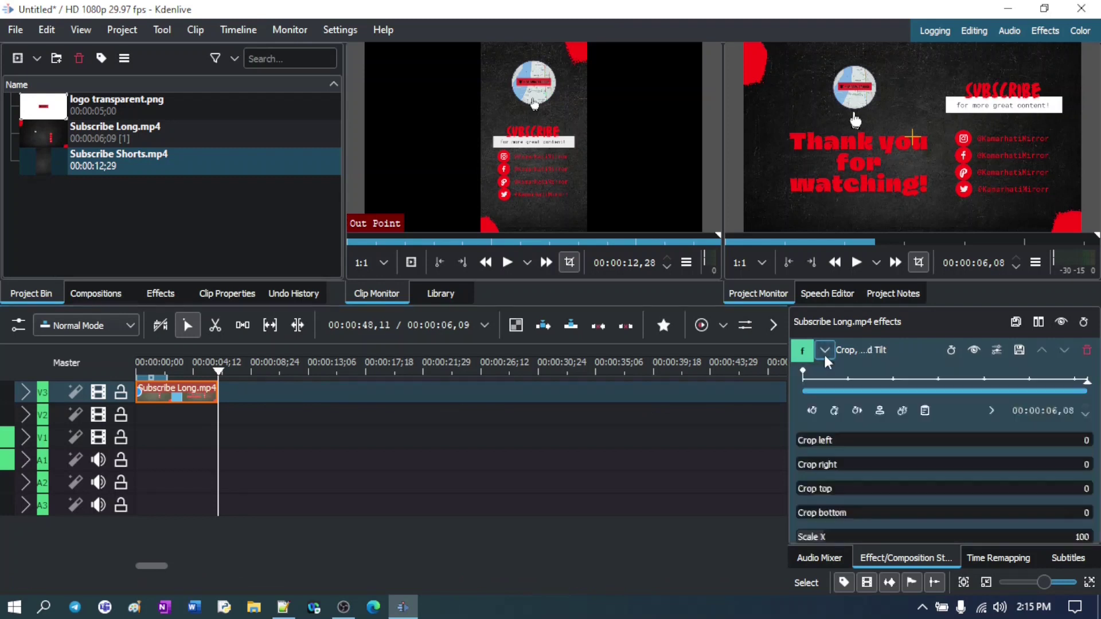